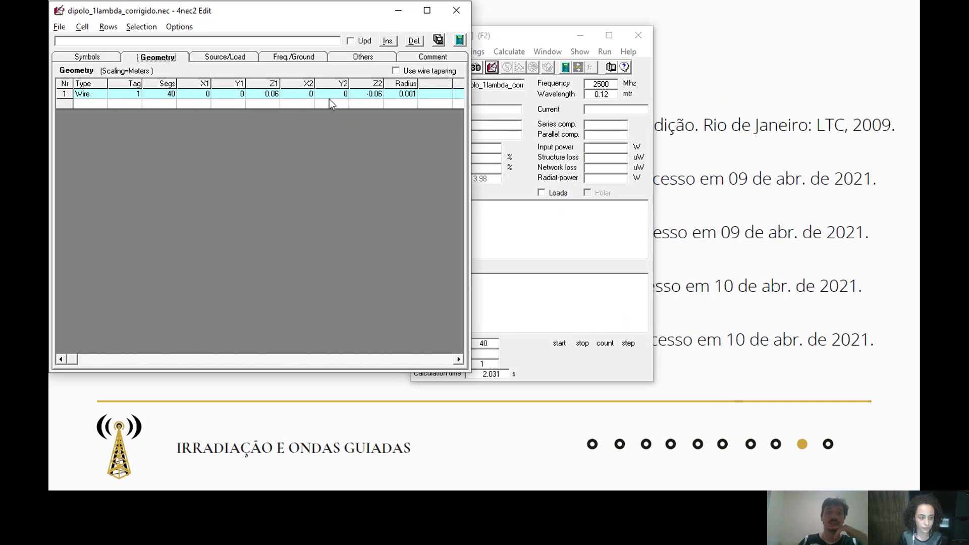
Review the dipole's wire geometry, voltage source and frequency/ground settings in the model editor, and close the editor.
left_click(292, 58)
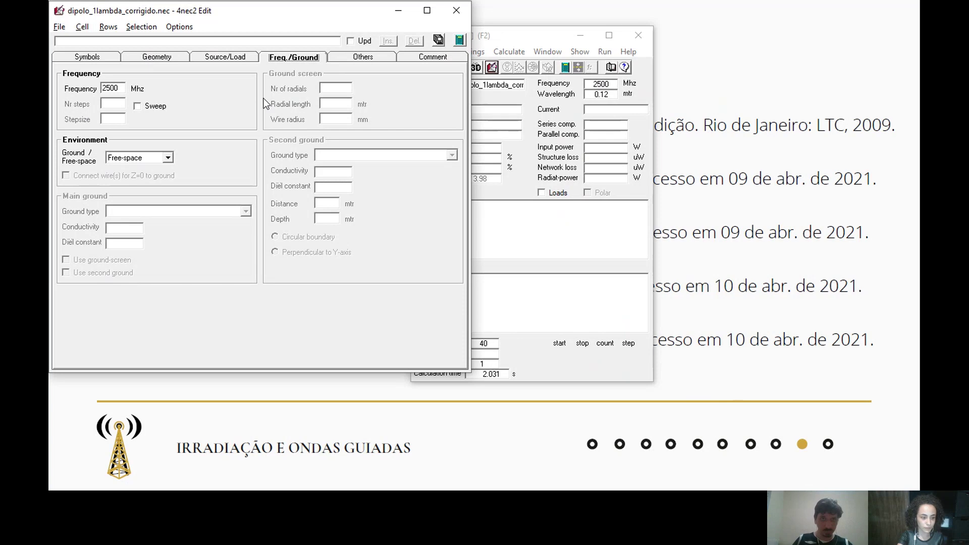
left_click(227, 60)
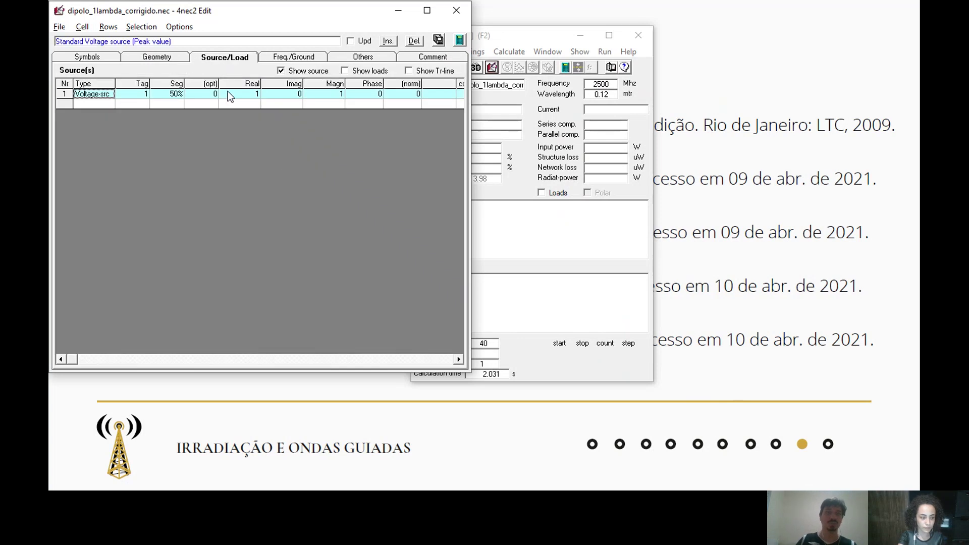
left_click(170, 58)
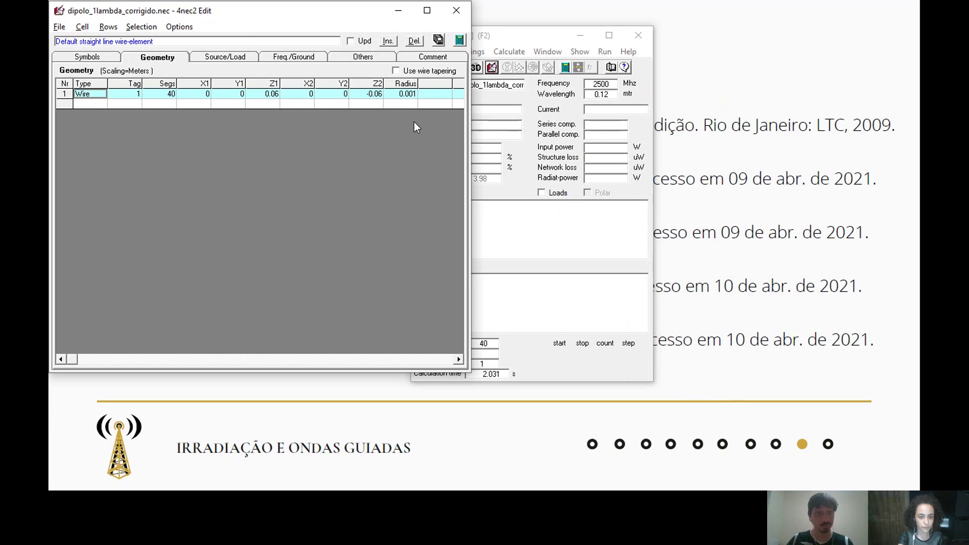
left_click(224, 57)
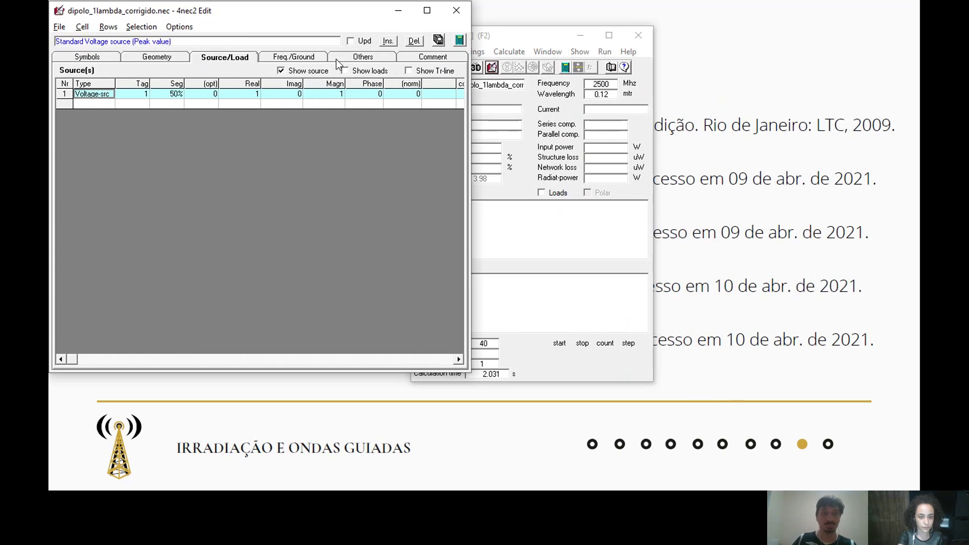
left_click(307, 60)
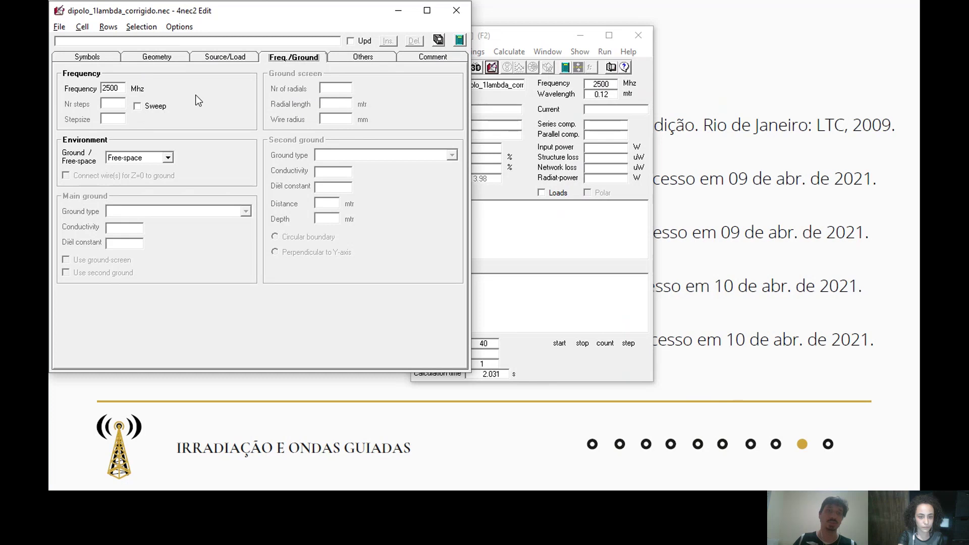
left_click(224, 60)
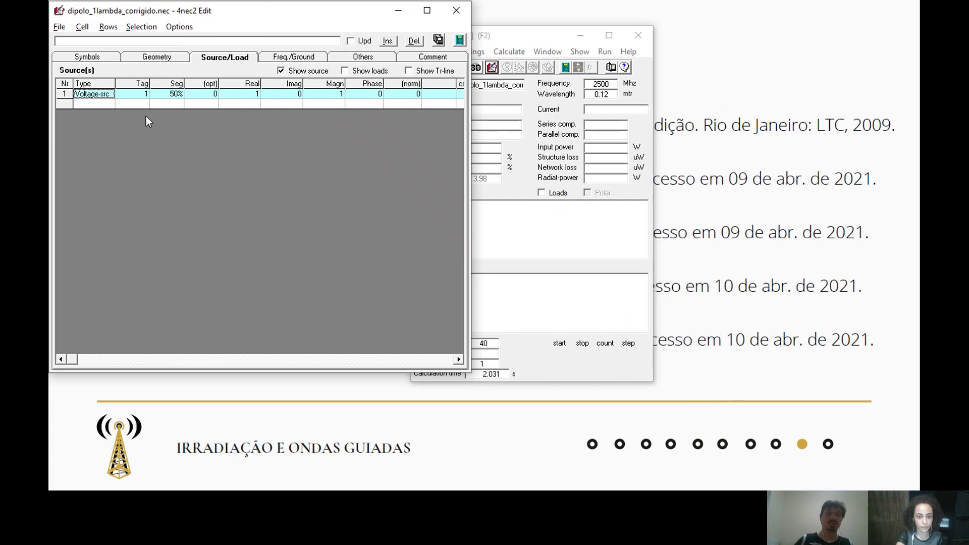
left_click(152, 56)
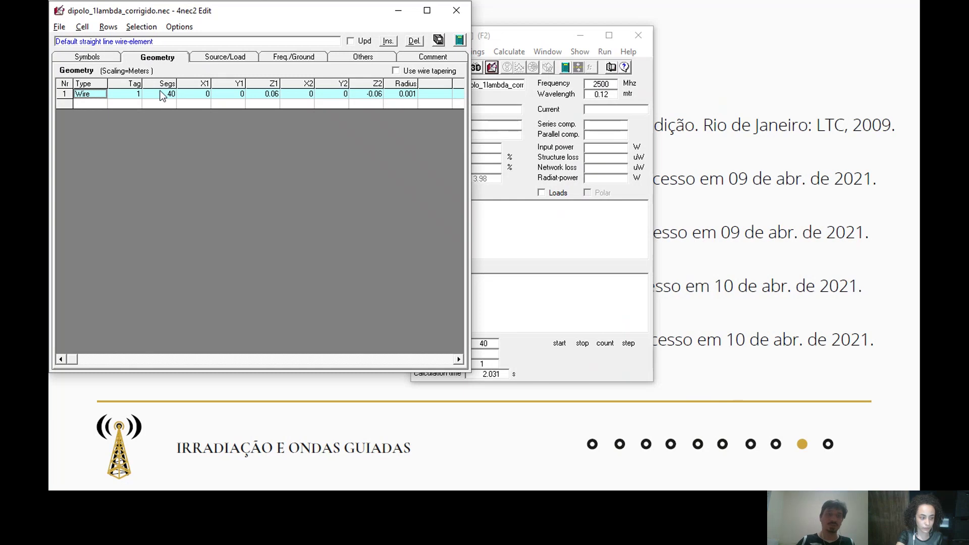
left_click(207, 58)
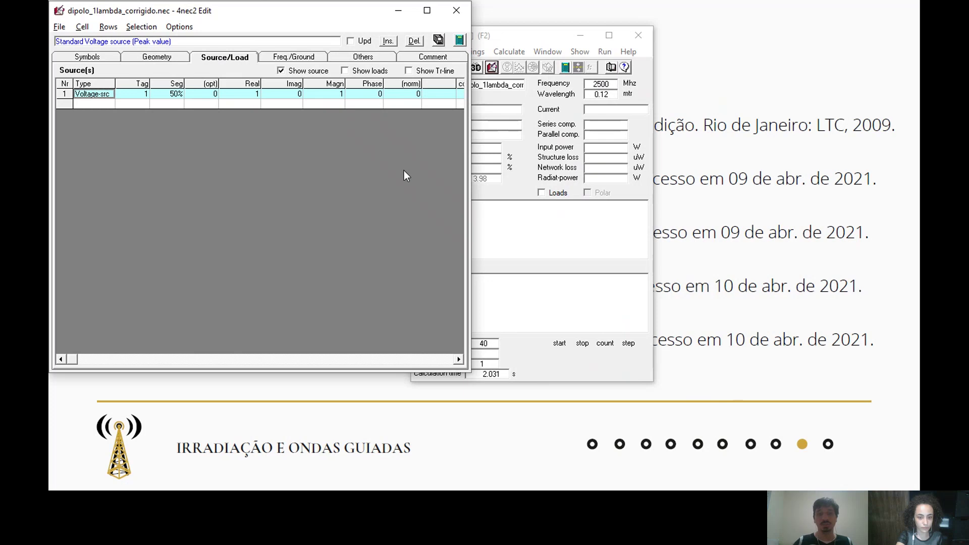
left_click(156, 57)
left_click(114, 60)
left_click(147, 59)
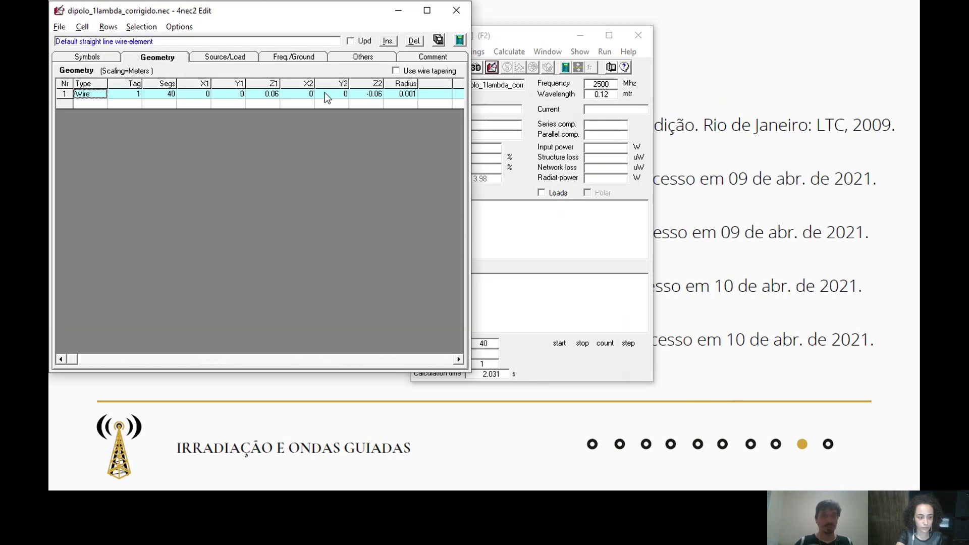
left_click(456, 11)
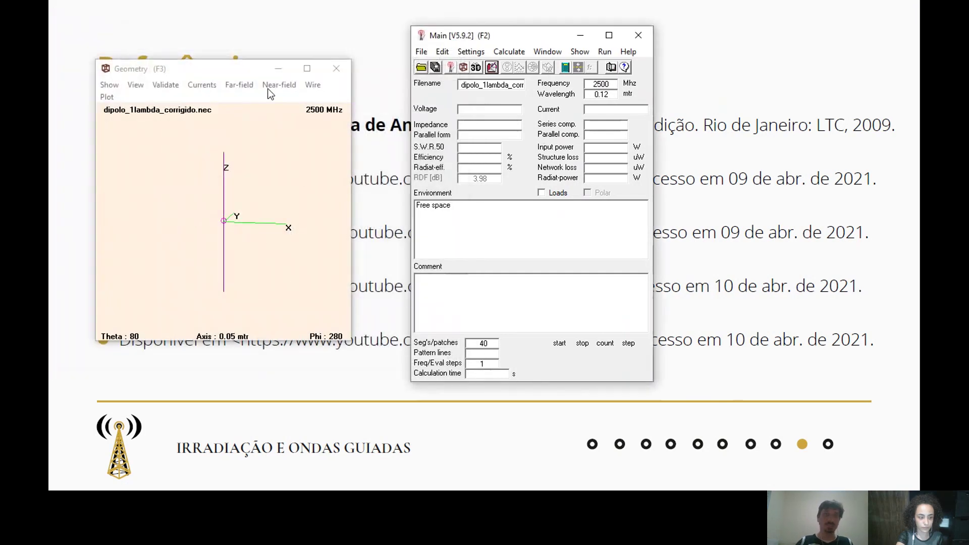
Inspect the dipole in an enlarged geometry view from slightly different angles, and close the view.
left_click(307, 69)
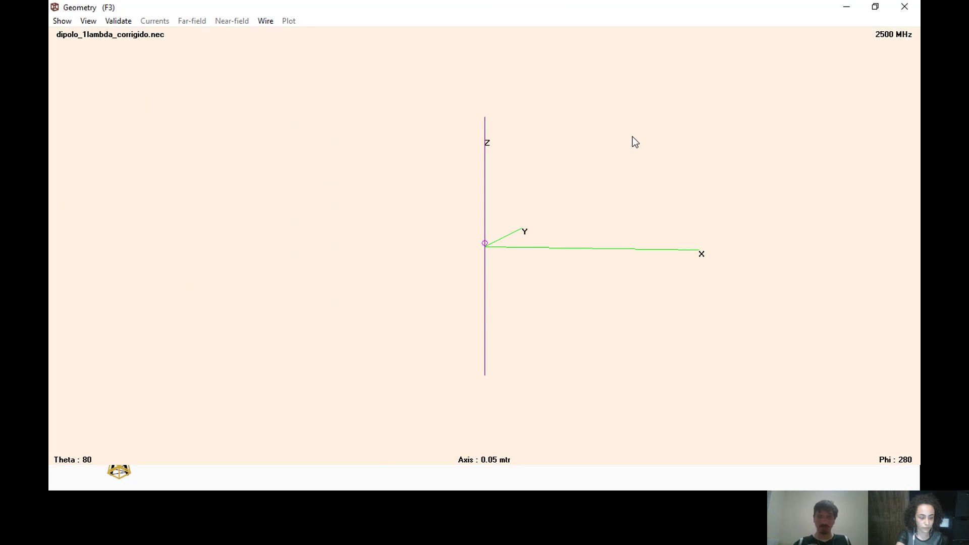
mouse_move(614, 145)
left_mouse_down()
mouse_move(666, 146)
mouse_move(626, 146)
left_mouse_up()
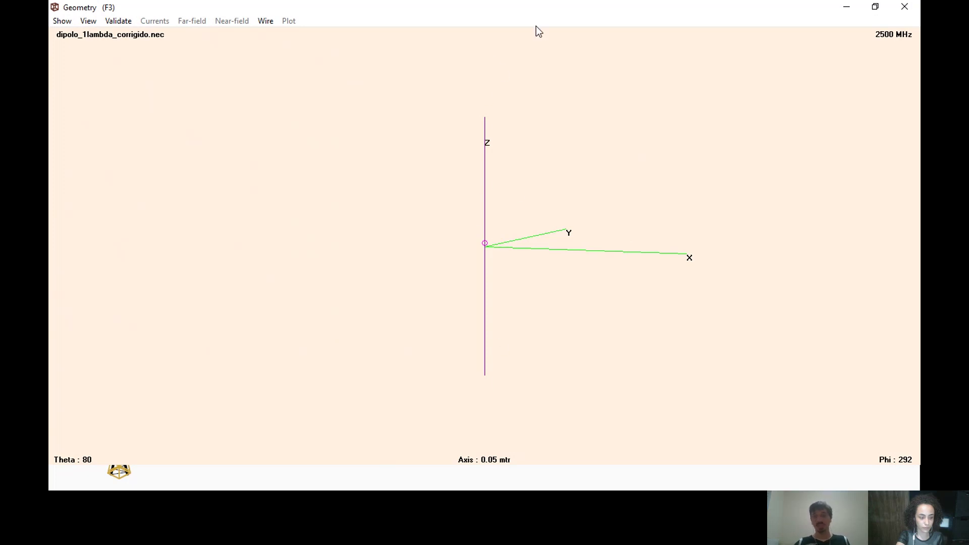
left_click_drag(495, 268, 497, 239)
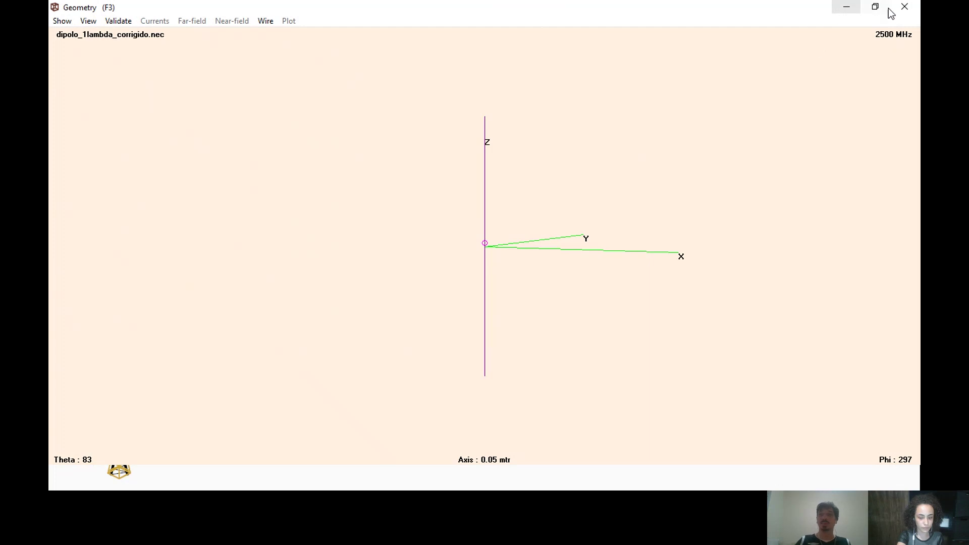
left_click(905, 7)
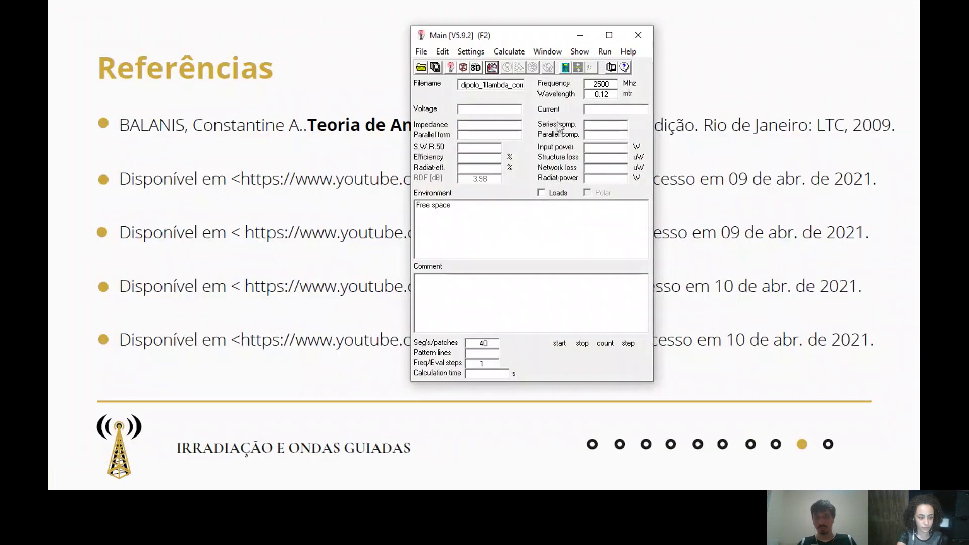
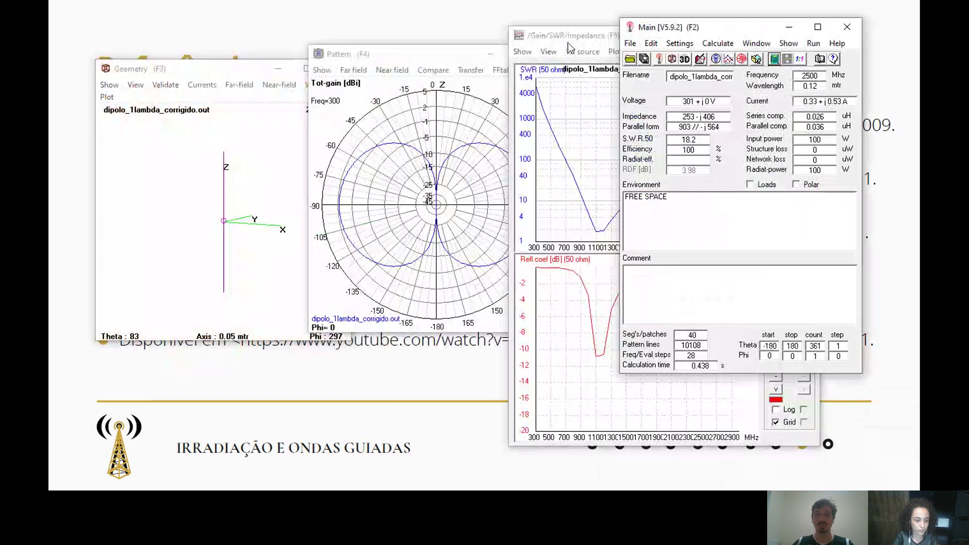
Enlarge the Gain/SWR/Impedance plots and read the SWR and reflection coefficient at 2500 MHz and 2400 MHz.
left_click(569, 36)
left_click(776, 35)
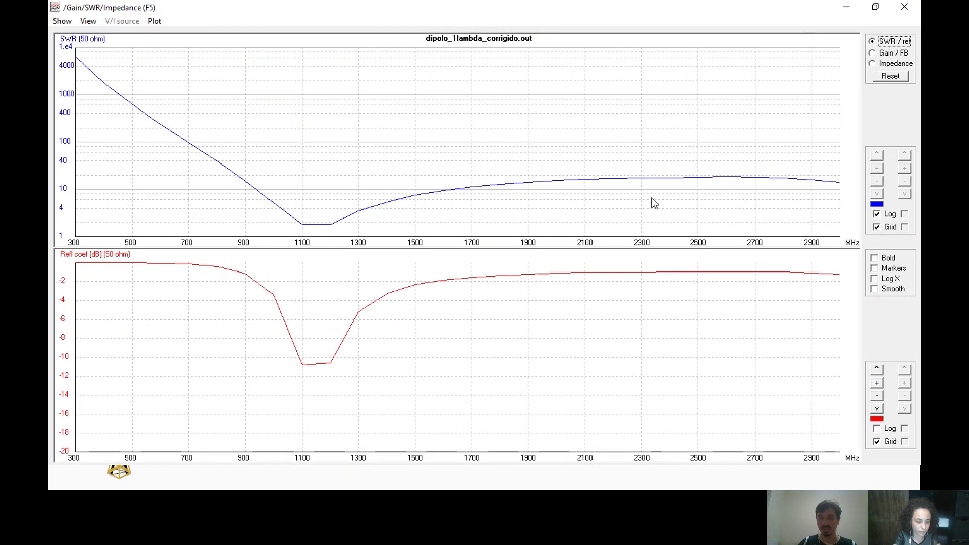
left_click(701, 184)
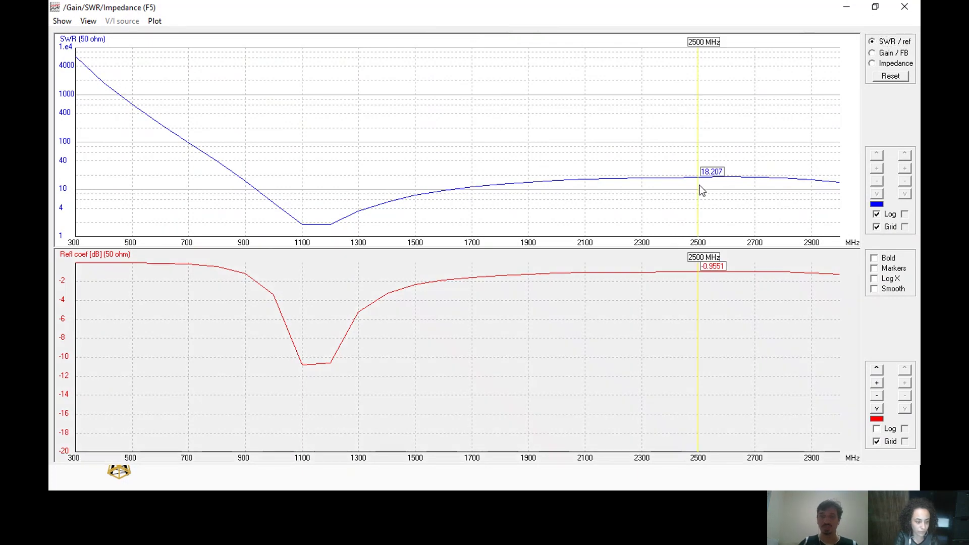
left_click(700, 309)
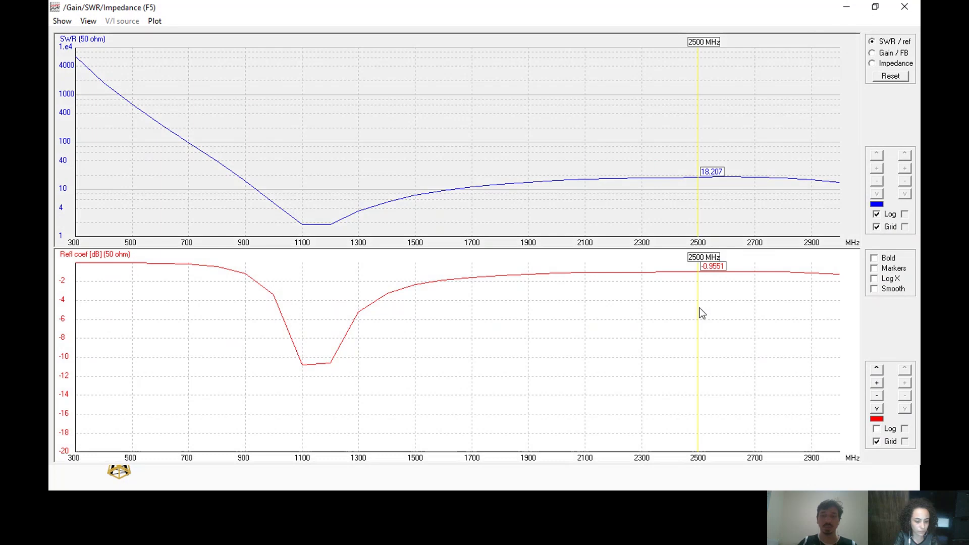
left_click(676, 305)
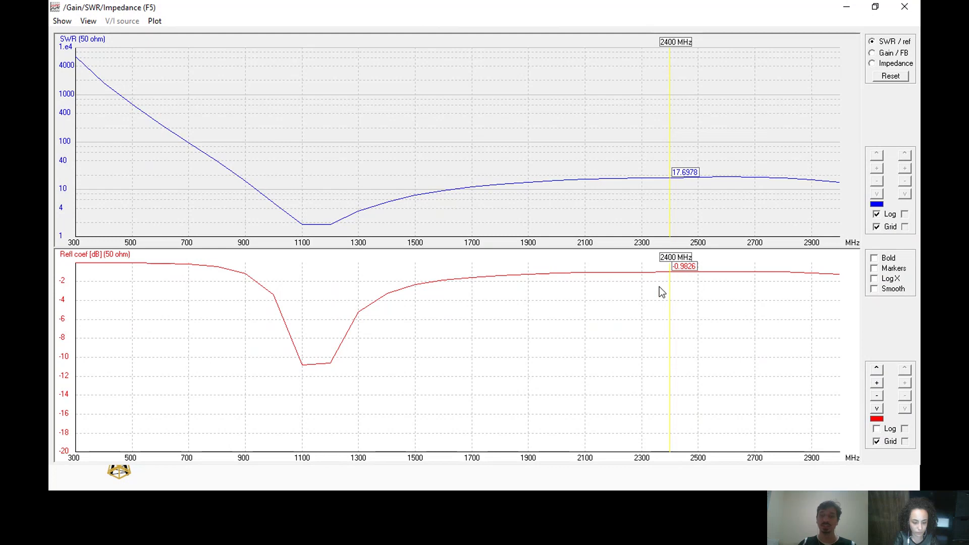
Read the SWR and reflection coefficient around the dip in the curves, at 1100 MHz and 1200 MHz.
left_click_drag(659, 287, 295, 313)
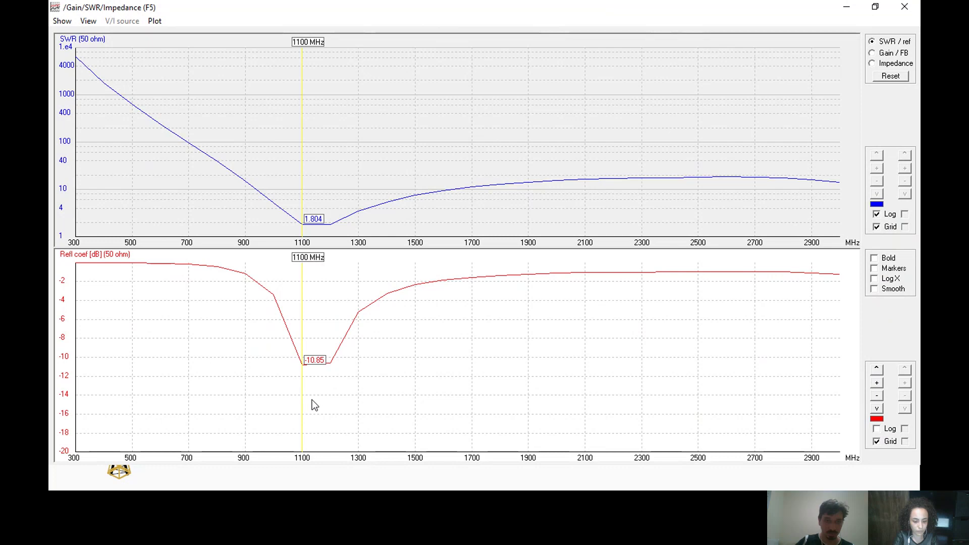
left_click(302, 200)
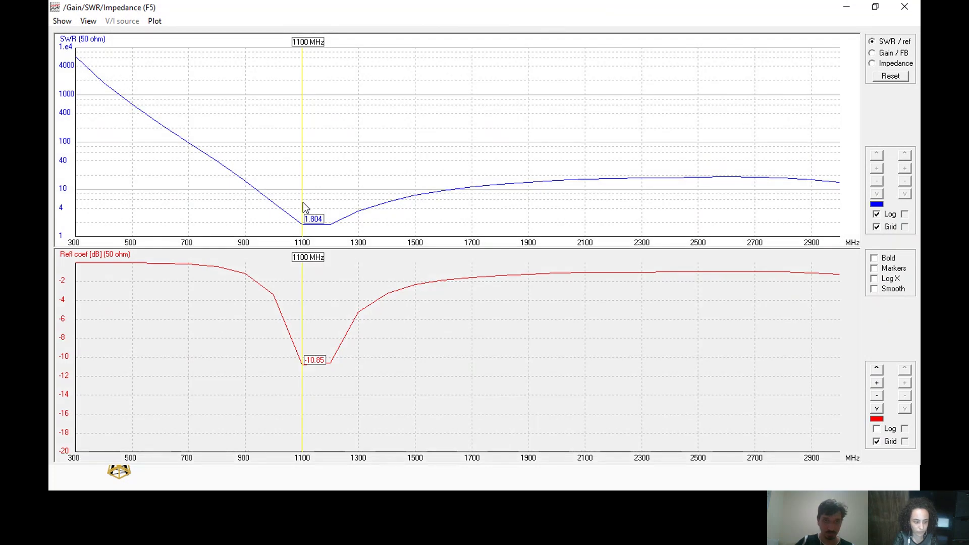
left_click(319, 203)
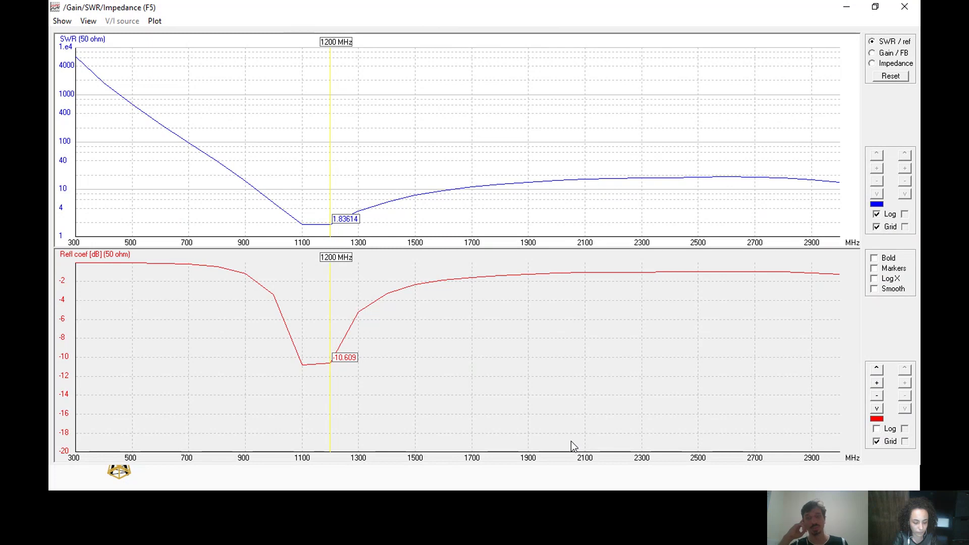
key("alt+Tab")
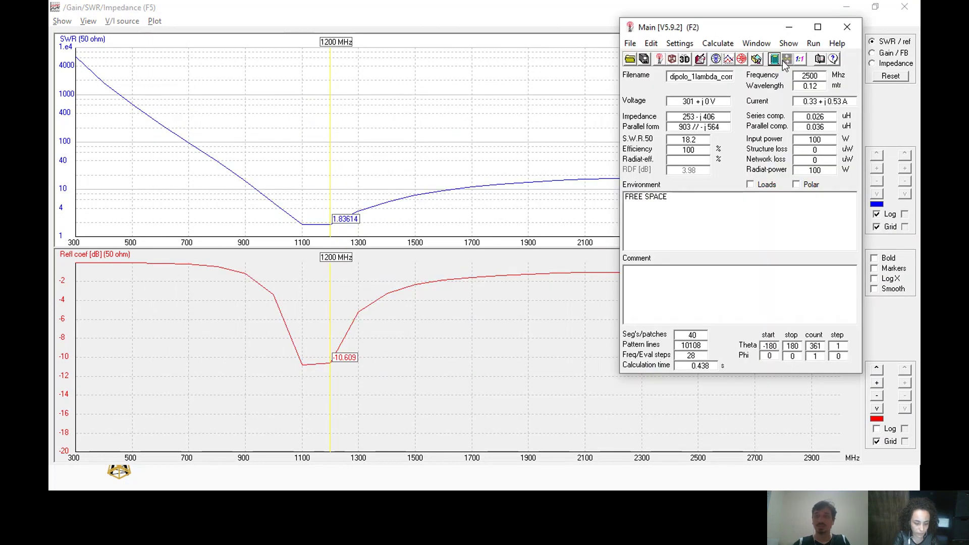
left_click(791, 26)
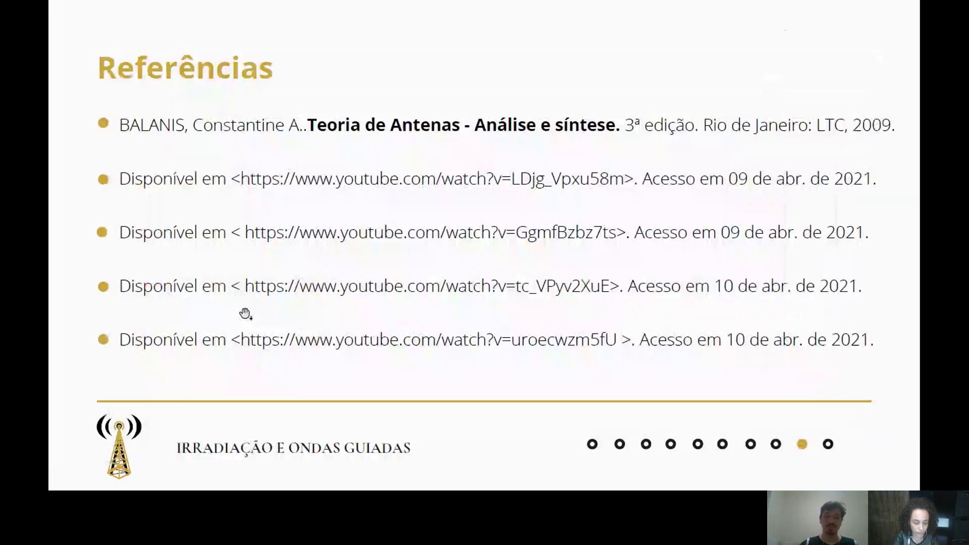
key("alt+Tab")
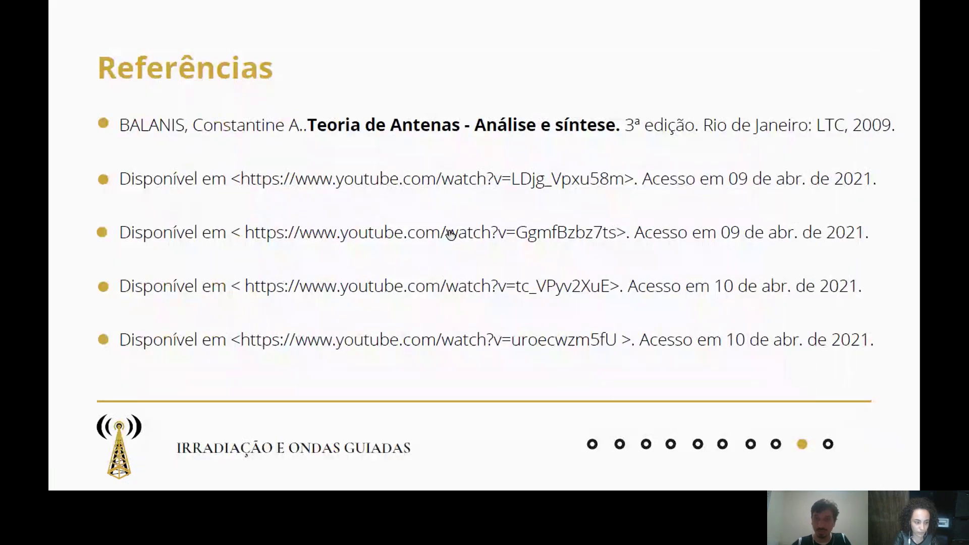
left_click(775, 35)
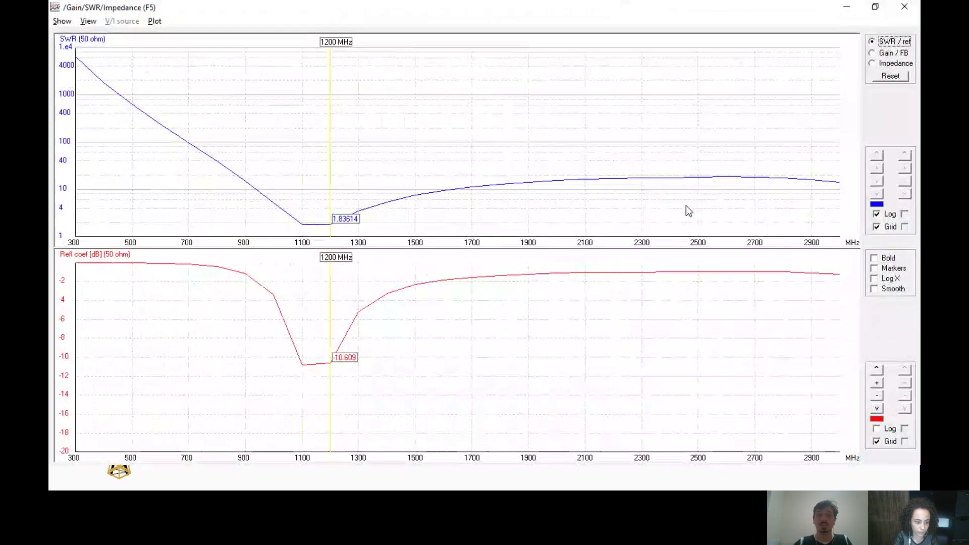
Show the Gain / FB plots and adjust the scale of the green front-to-rear curve.
left_click(872, 54)
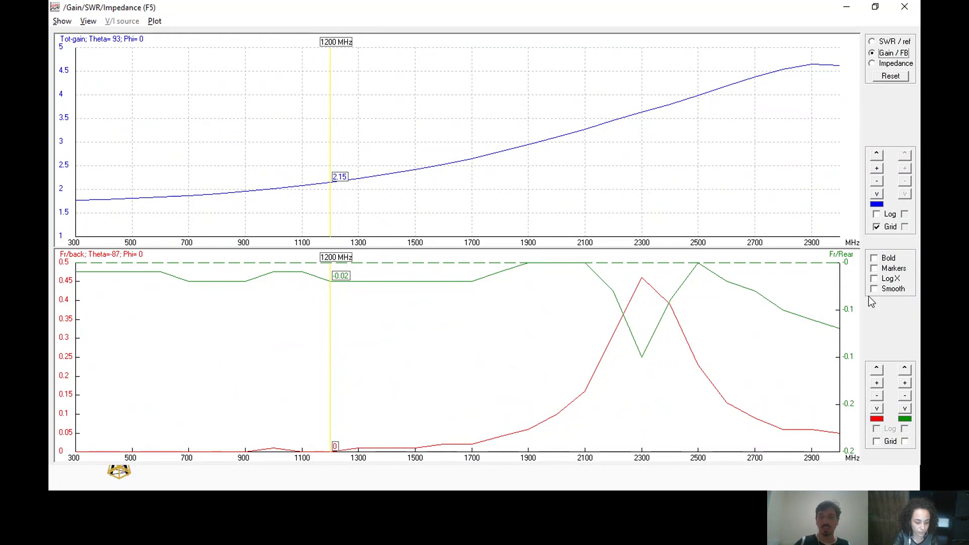
left_click(904, 383)
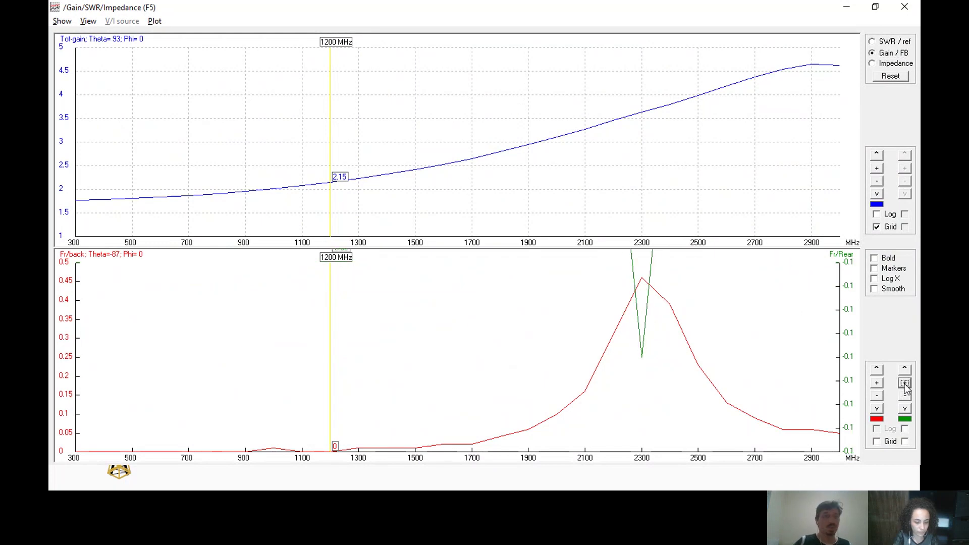
left_click(904, 383)
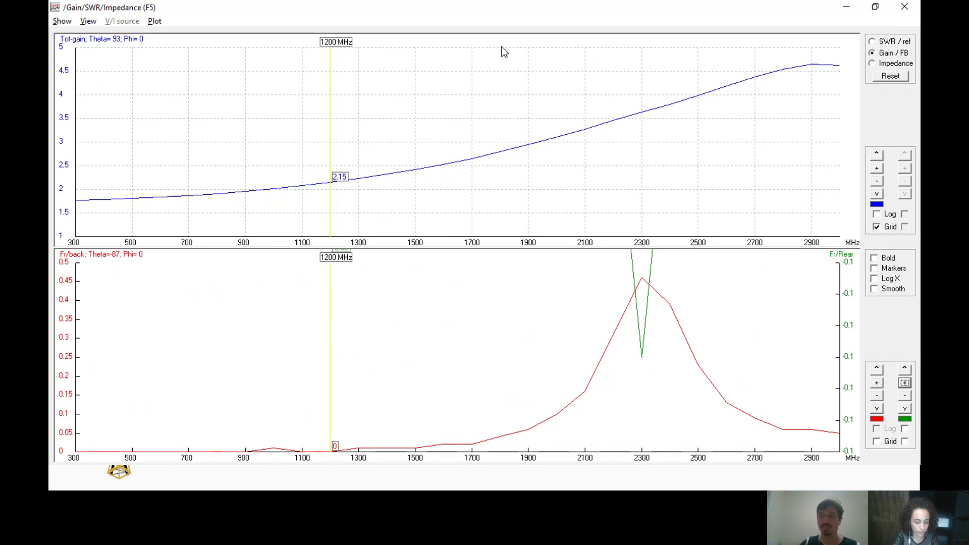
Read the total gain along the curve at 2900 MHz, 2800 MHz and down to 2500 MHz.
left_click_drag(330, 198, 813, 145)
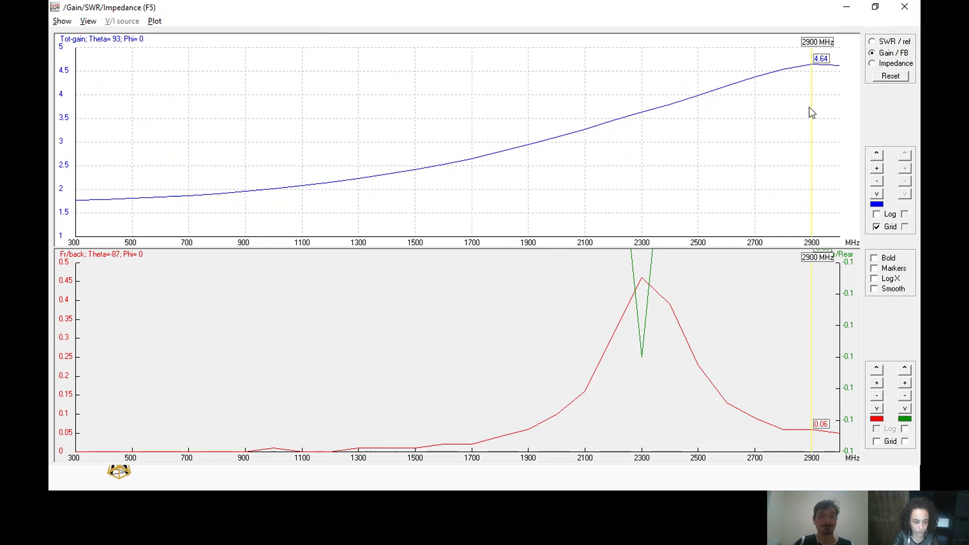
left_click(786, 116)
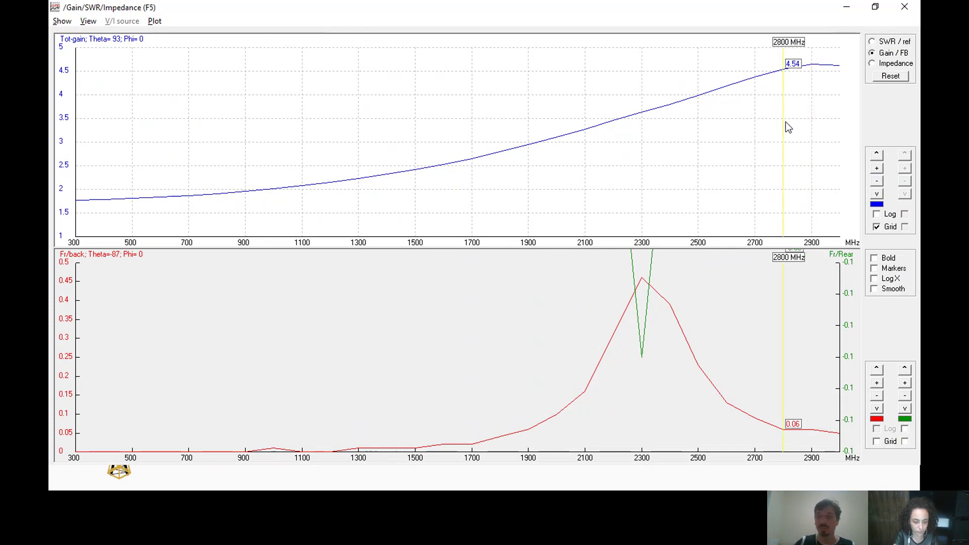
left_click(749, 136)
left_click(714, 141)
left_click(707, 142)
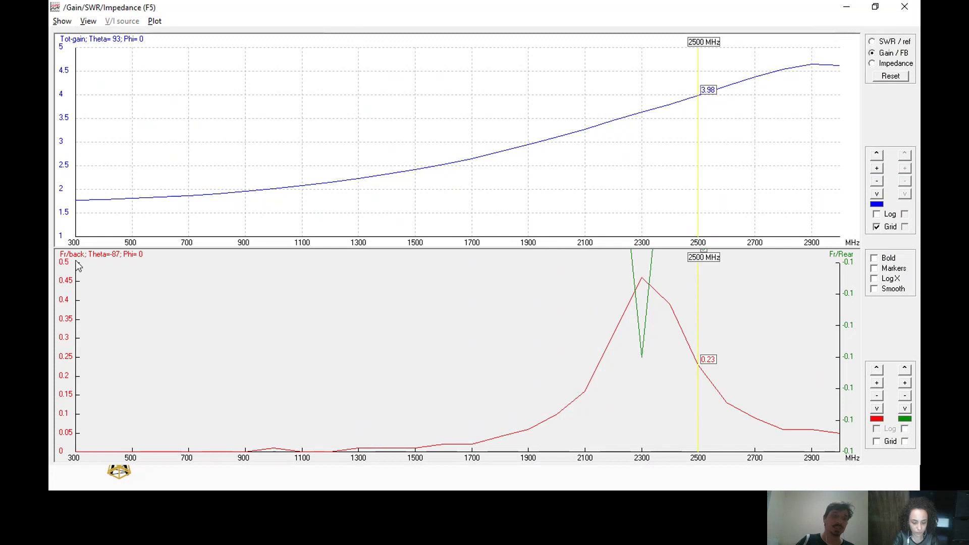
Read the front-to-back ratio along the lower plot at 1200 MHz, 1400 MHz and 1800 MHz.
left_click(330, 325)
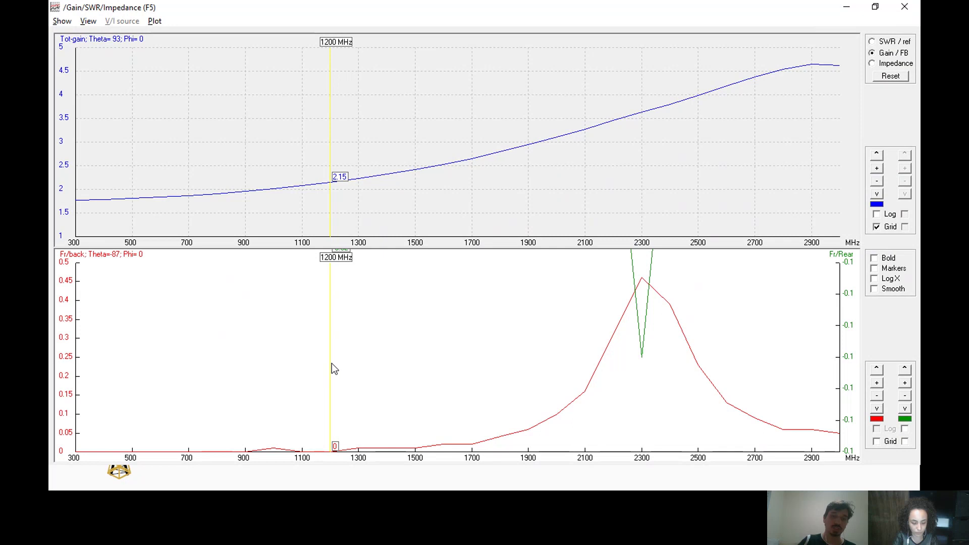
mouse_move(328, 365)
left_mouse_down()
mouse_move(107, 383)
mouse_move(399, 412)
mouse_move(671, 407)
mouse_move(385, 424)
left_mouse_up()
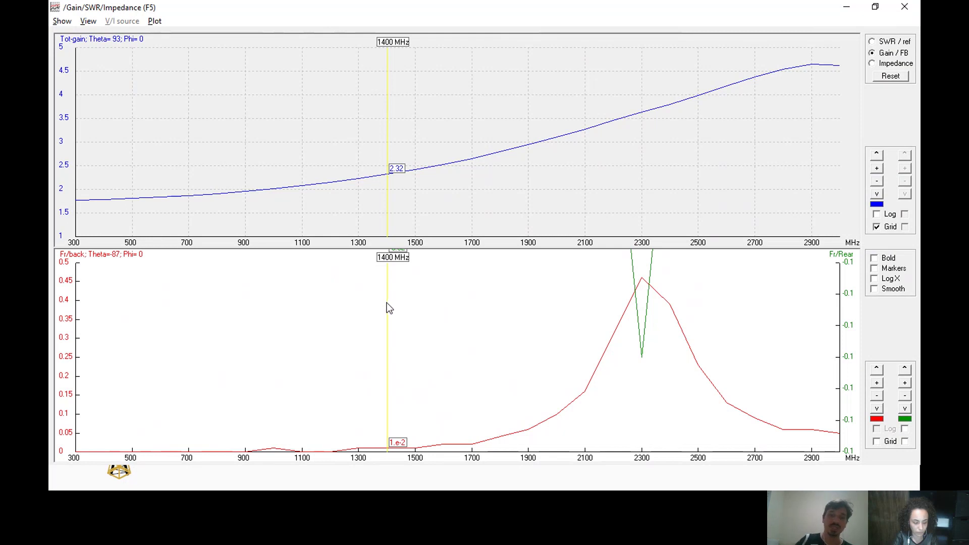
left_click_drag(386, 309, 493, 315)
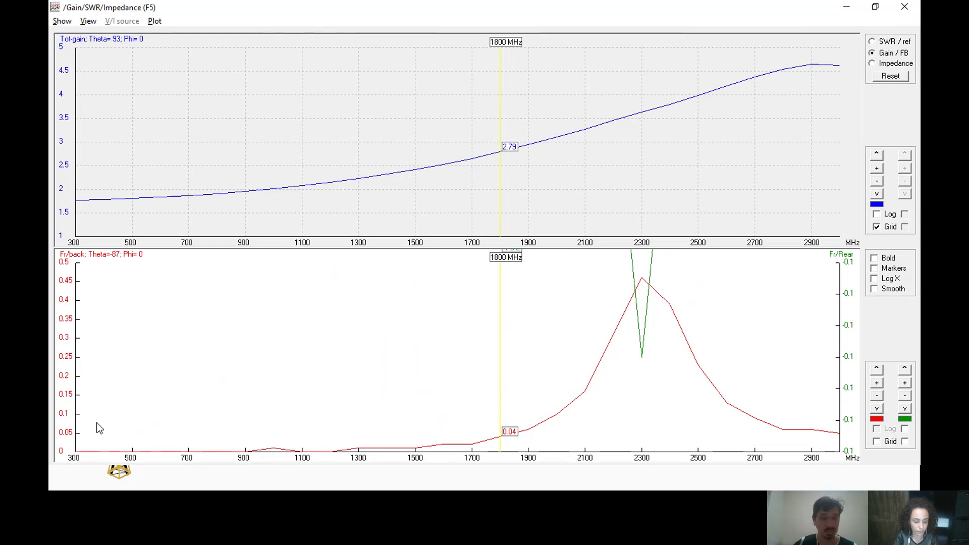
Read the gain and front-to-back ratio at 800 MHz, and show the Impedance plots with their values at 2500 MHz.
left_click(219, 447)
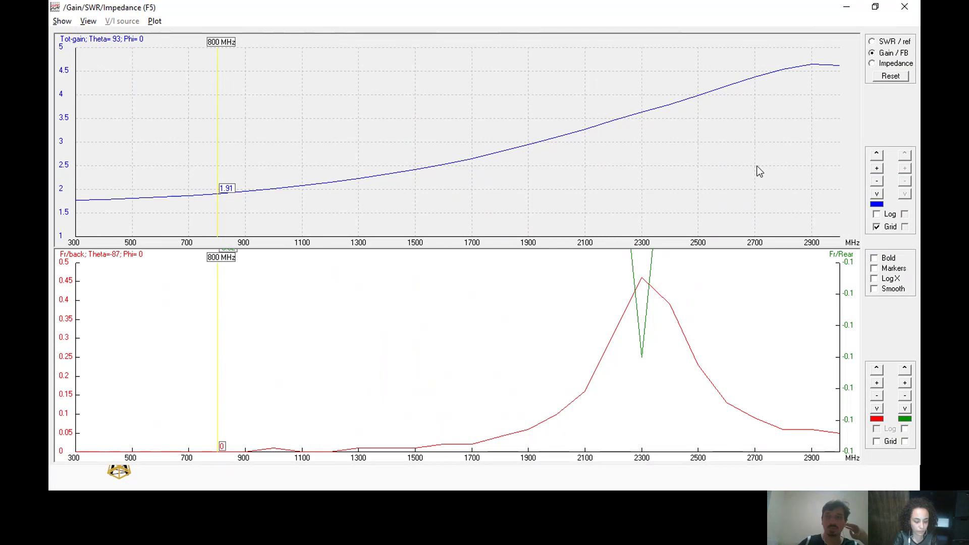
left_click(891, 64)
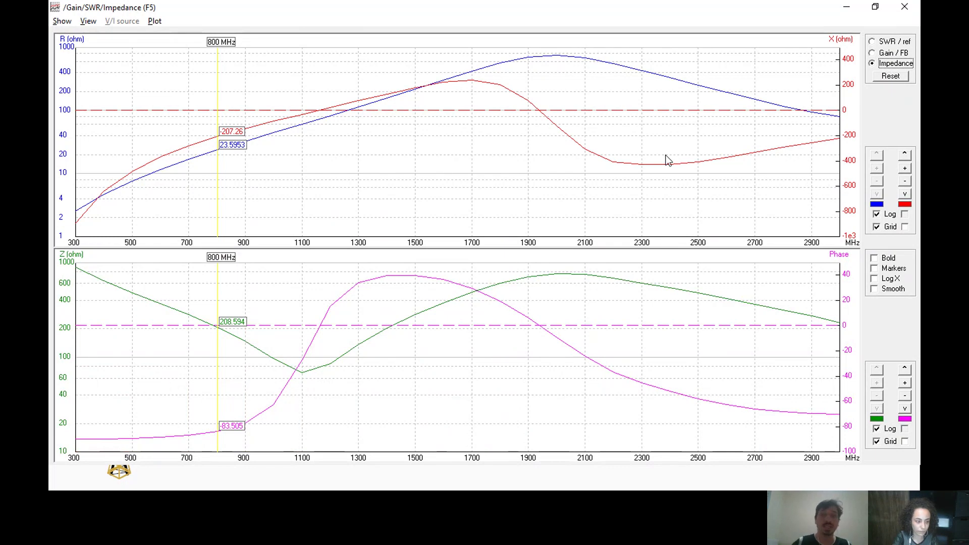
left_click(697, 195)
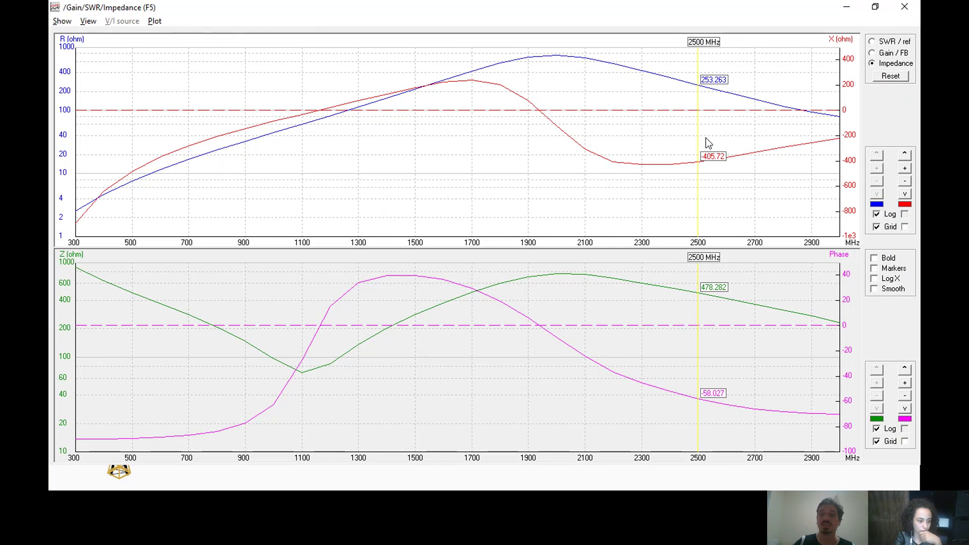
Read the resistance, reactance, impedance magnitude and phase at 2000, 1900, 2100 and 1600 MHz, ending back at 1900 MHz.
left_click_drag(701, 139, 557, 109)
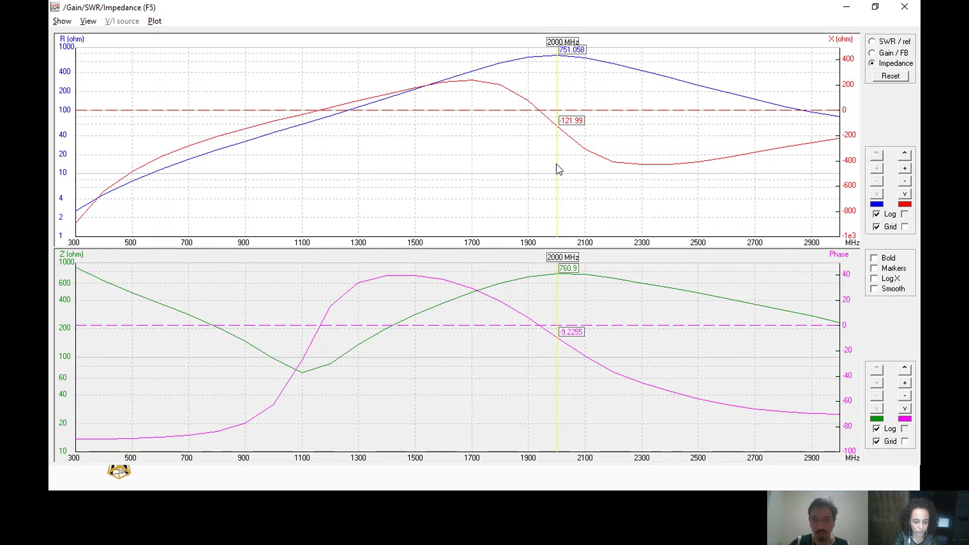
left_click(542, 168)
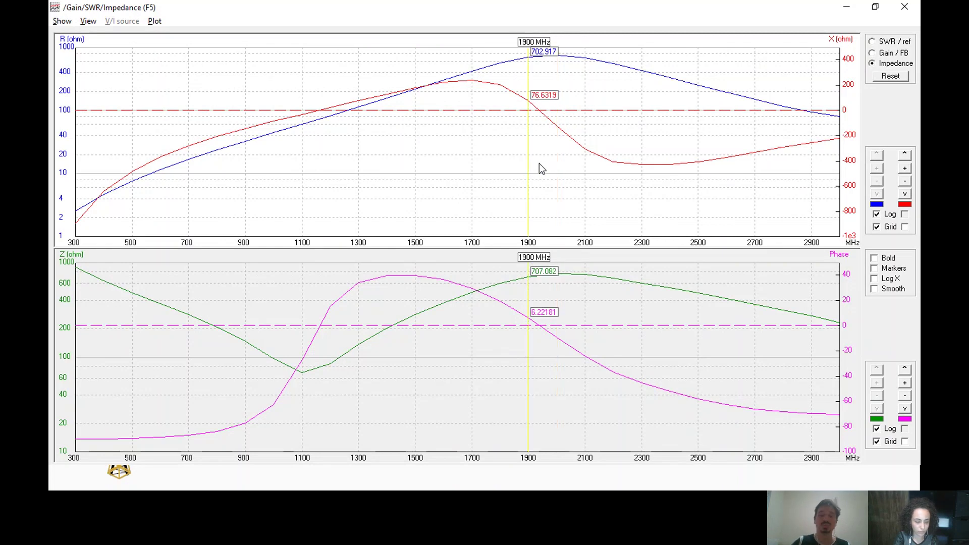
left_click(575, 164)
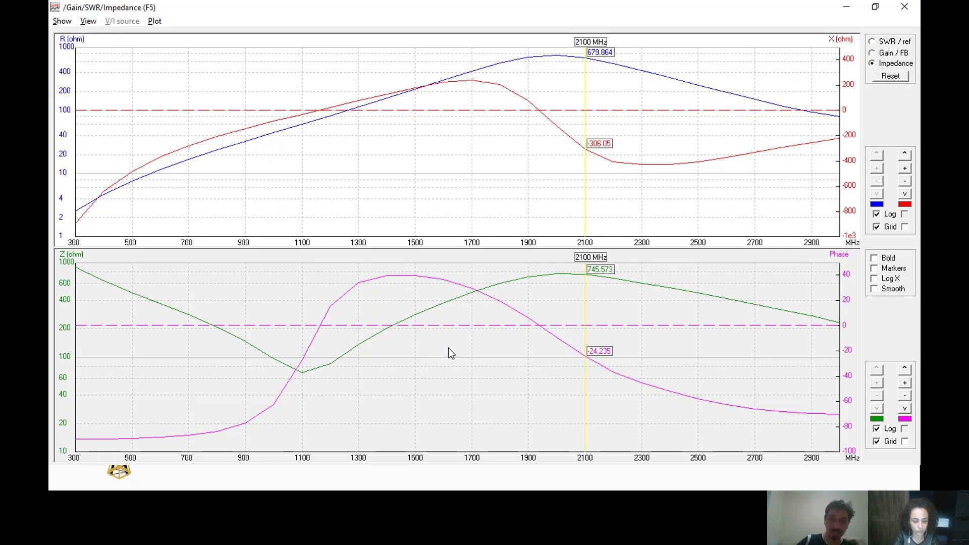
left_click(448, 377)
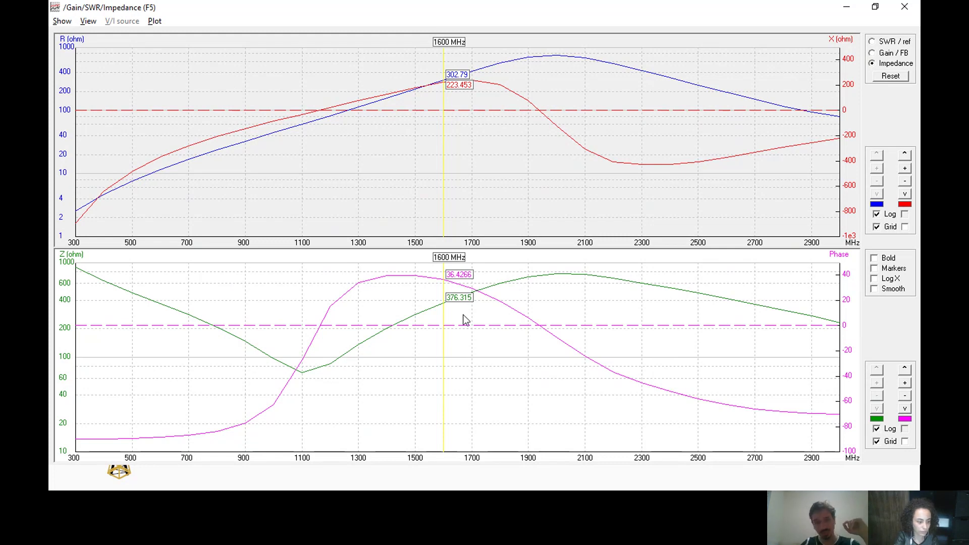
left_click_drag(444, 348, 538, 351)
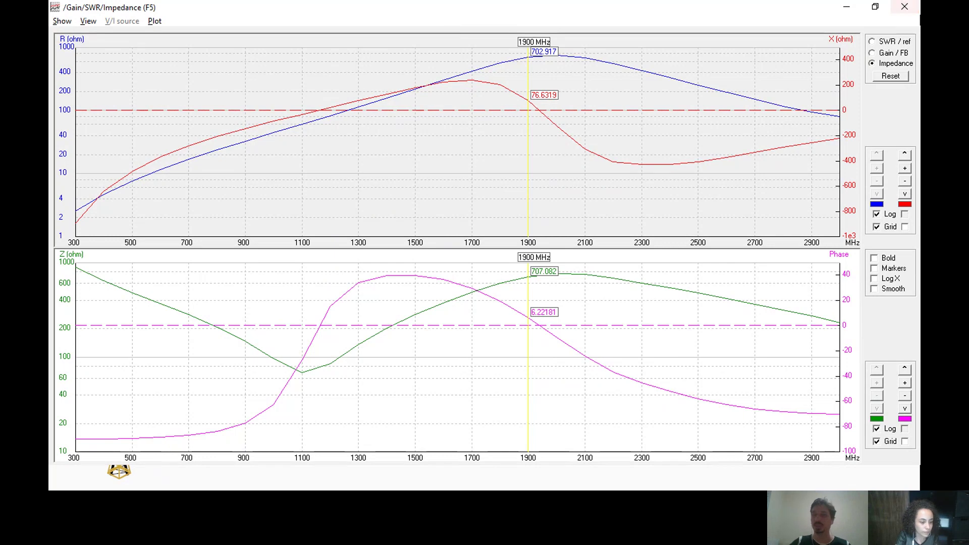
Close the Gain/SWR/Impedance plot window and the radiation Pattern window, leaving the Main window open.
left_click(903, 9)
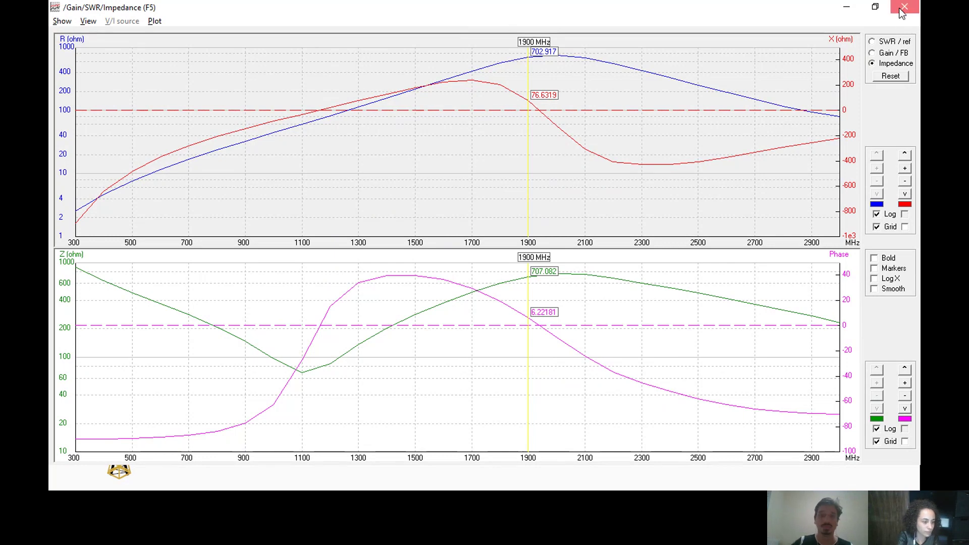
left_click(336, 68)
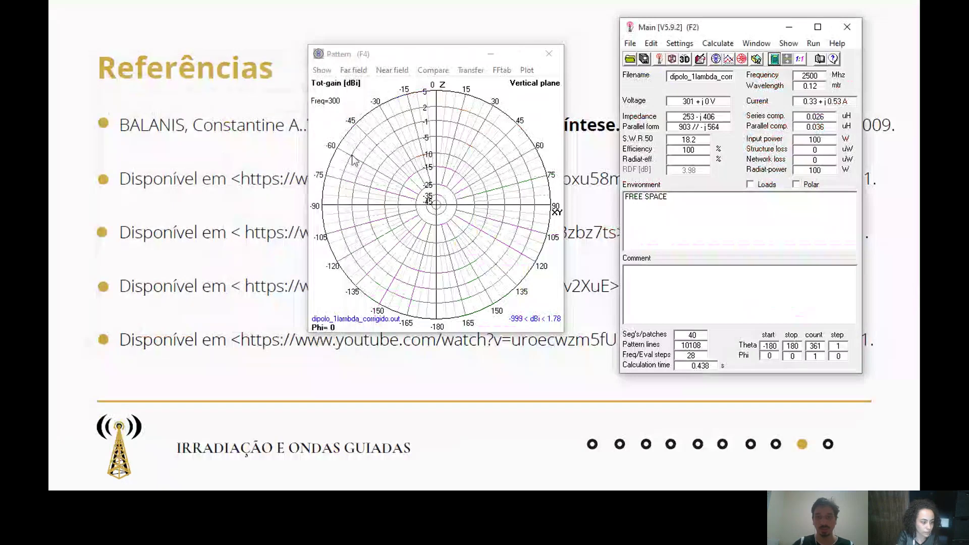
left_click(549, 49)
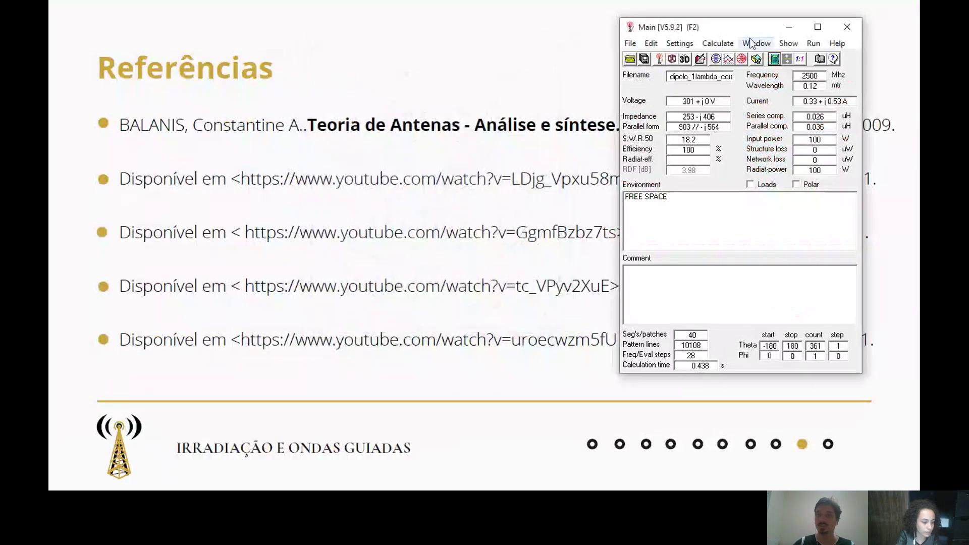